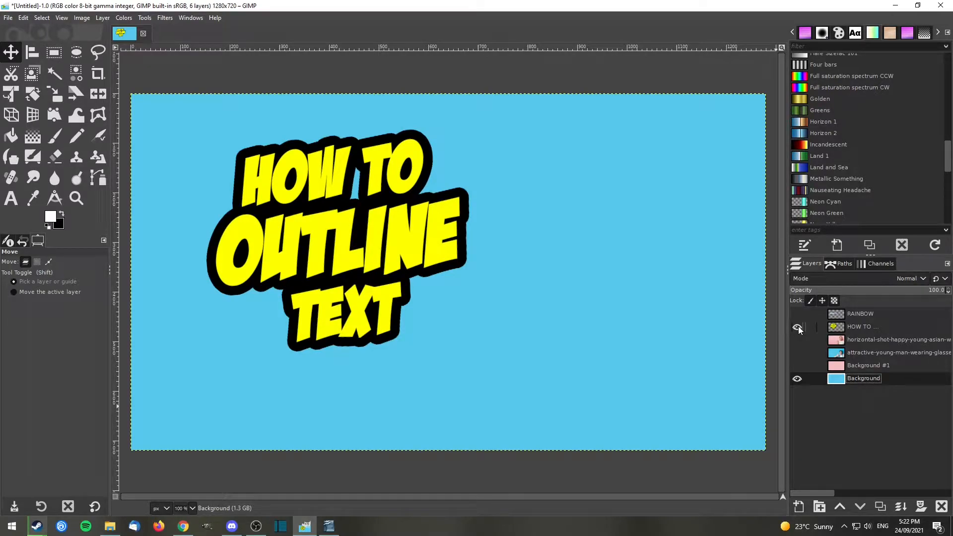
Show the photo layer of the man wearing glasses to preview the outlined title over it.
click(797, 352)
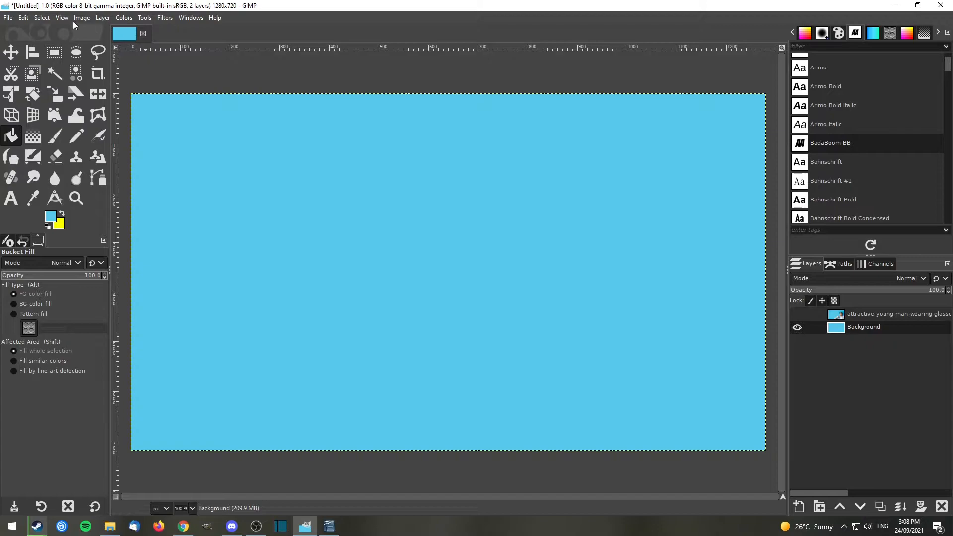
Check the image's canvas size.
click(64, 17)
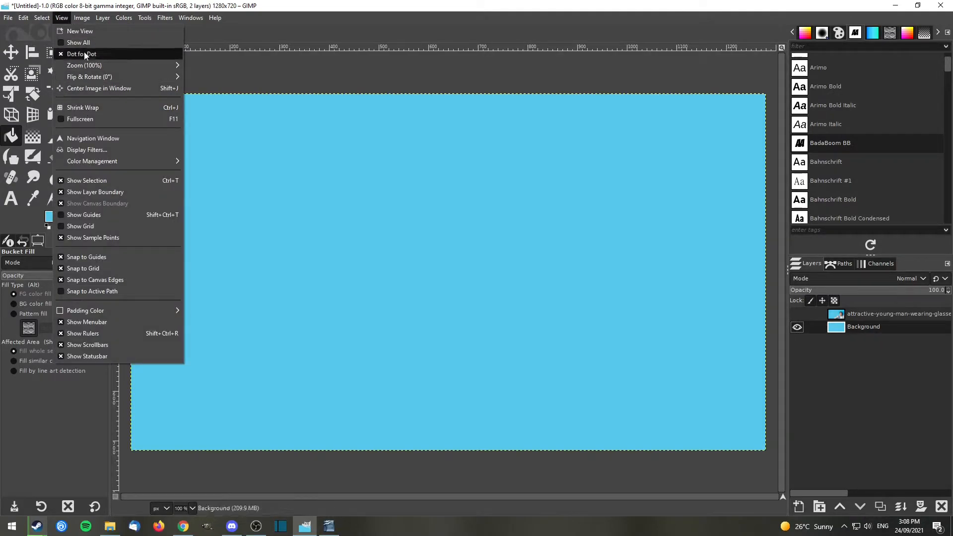
mouse_move(82, 18)
click(99, 106)
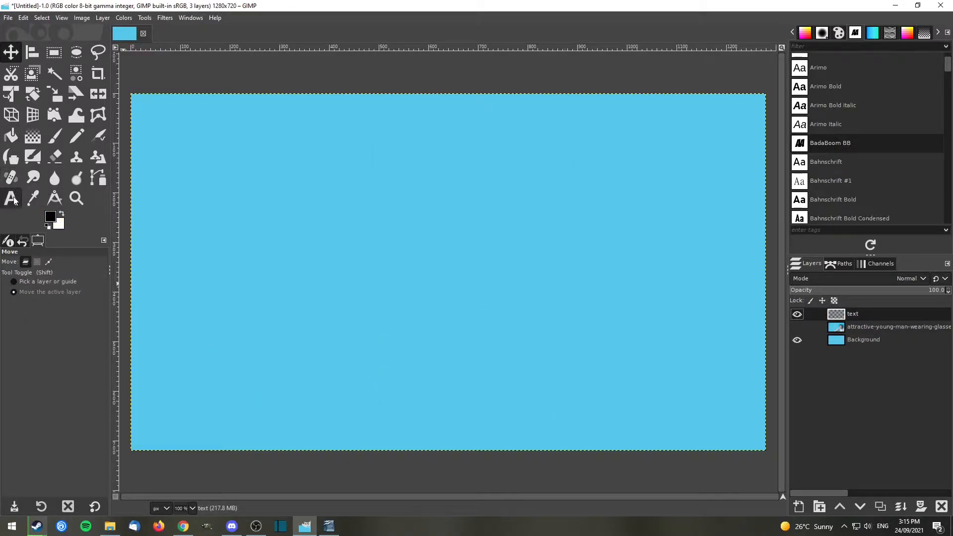
Add a text layer in 130 px BadaBoom BB with the three lines HOW TO, OUTLINE and TEXT on the canvas.
click(13, 199)
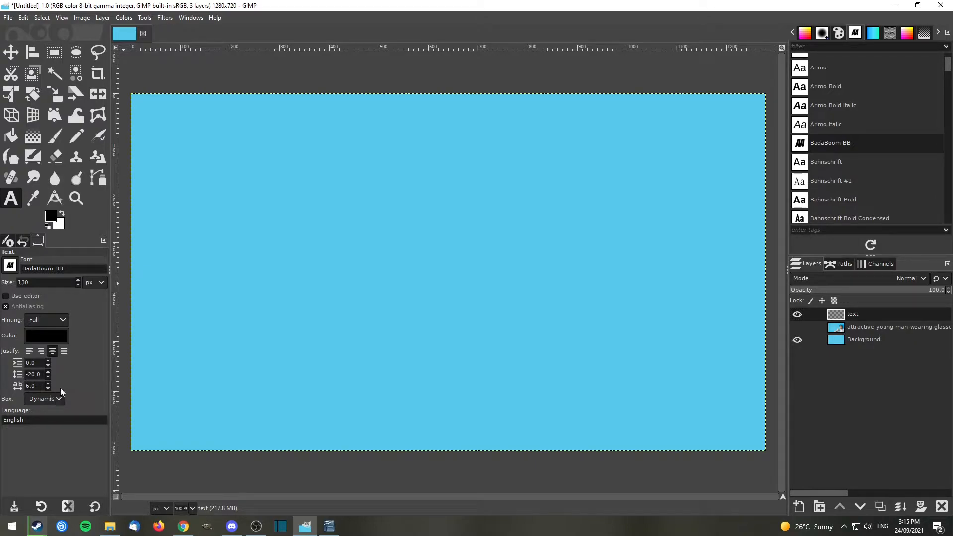
click(305, 187)
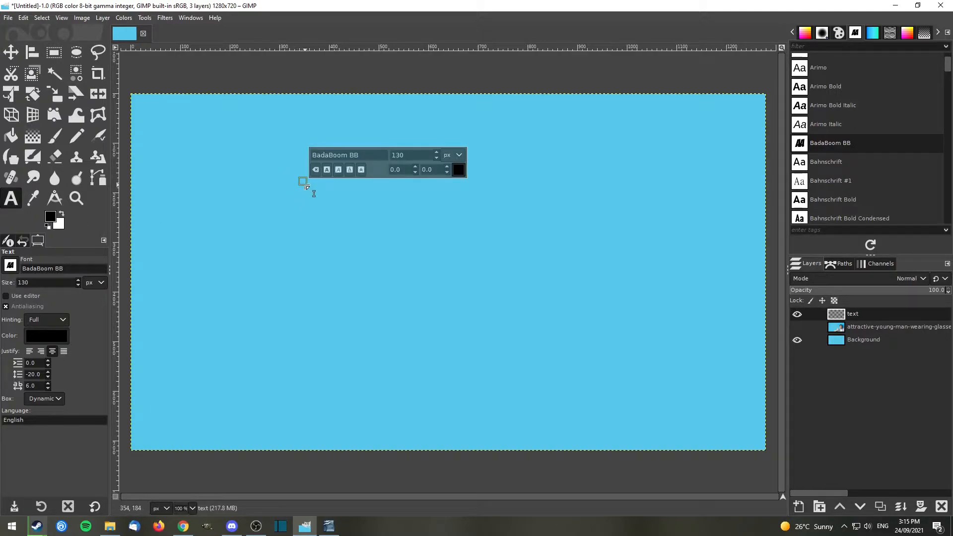
text(HOW TO)
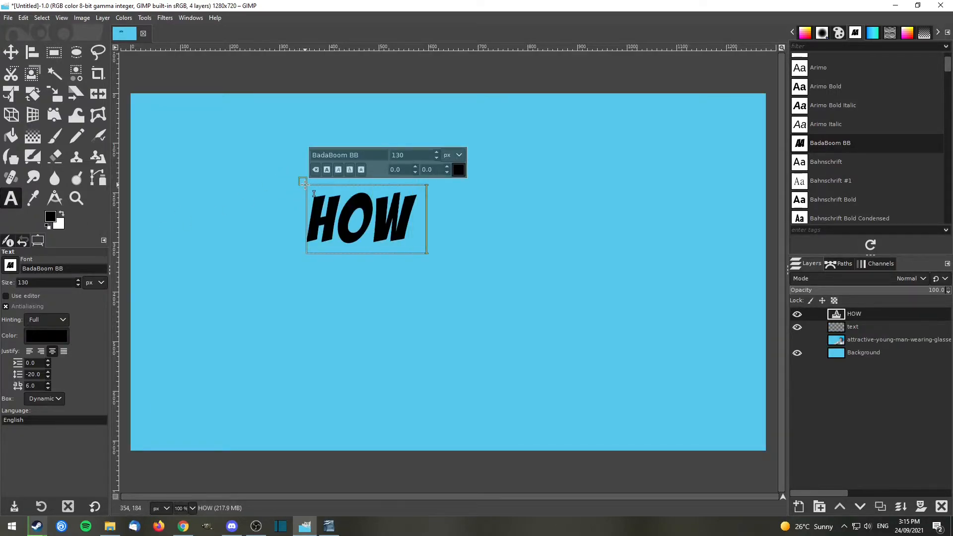
key(Return)
text(OUTLINE)
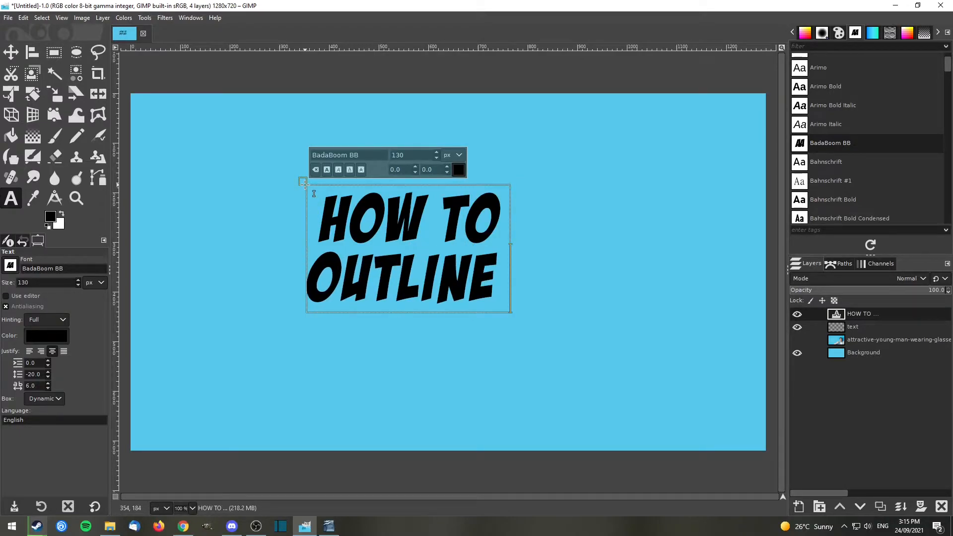
key(Return)
text(TEXT)
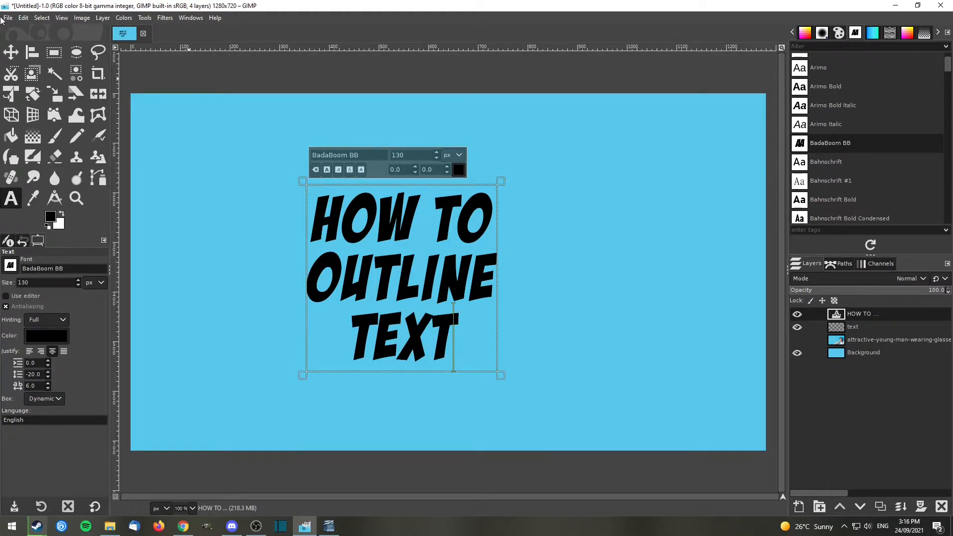
Set the font size of the word OUTLINE to 170 px.
click(395, 284)
double_click(395, 284)
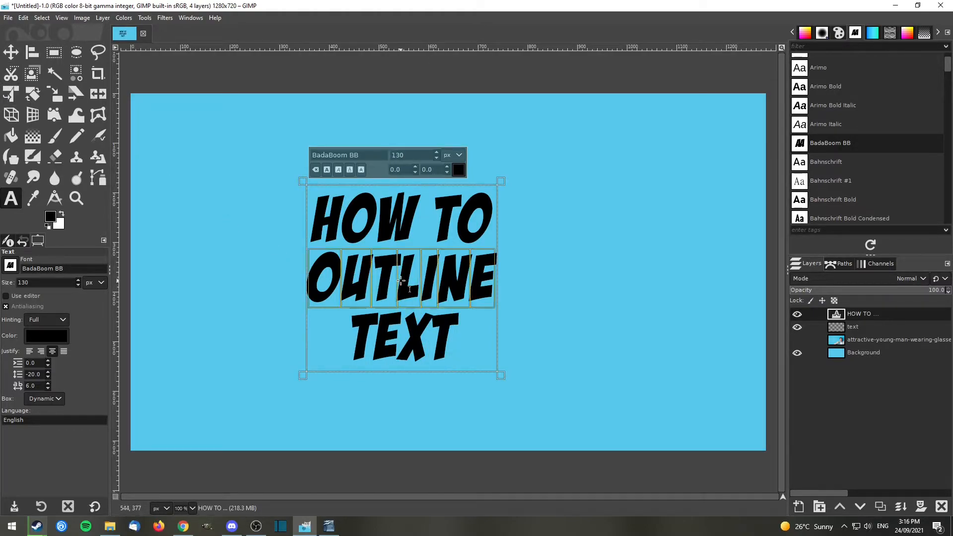
text(170)
key(Return)
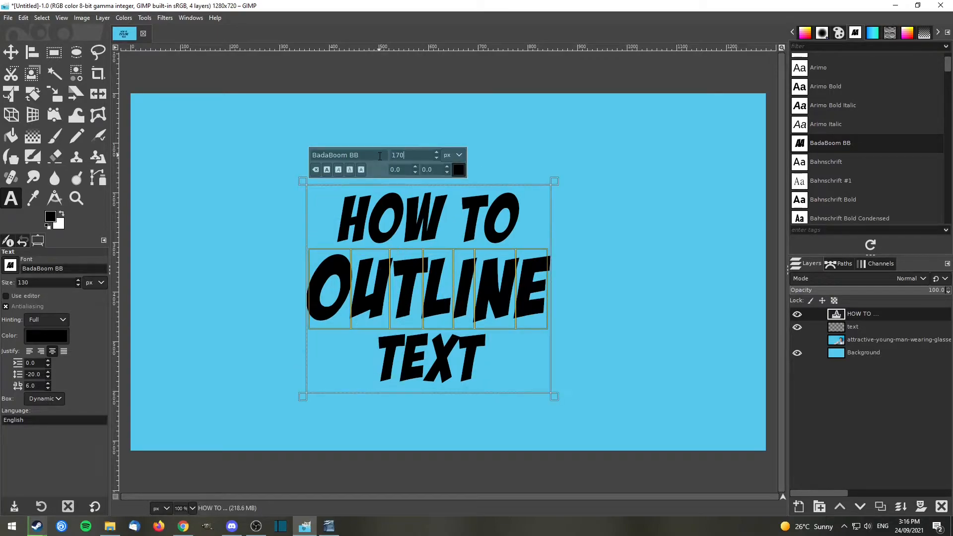
Make all three lines of the title text bold.
click(425, 208)
click(422, 264)
key(Down)
key(ctrl+a)
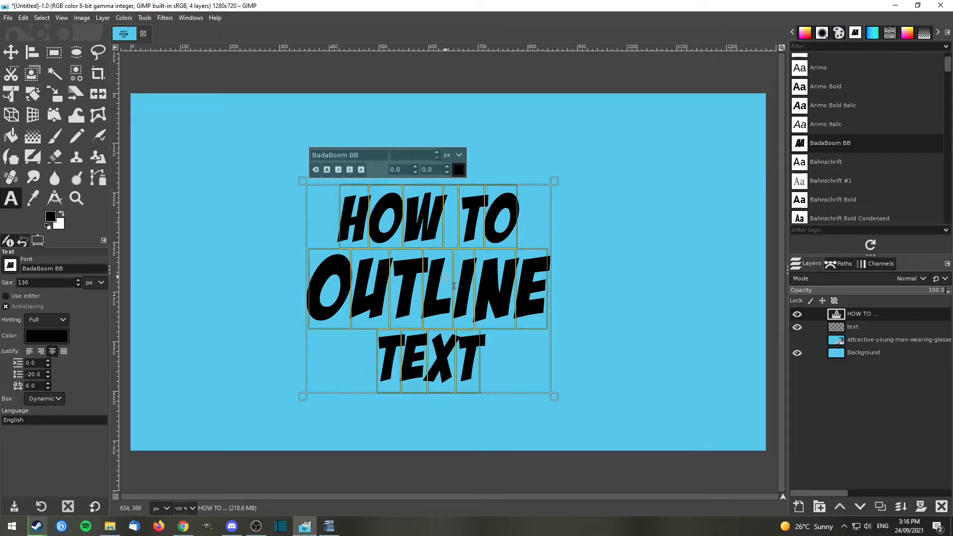
click(326, 171)
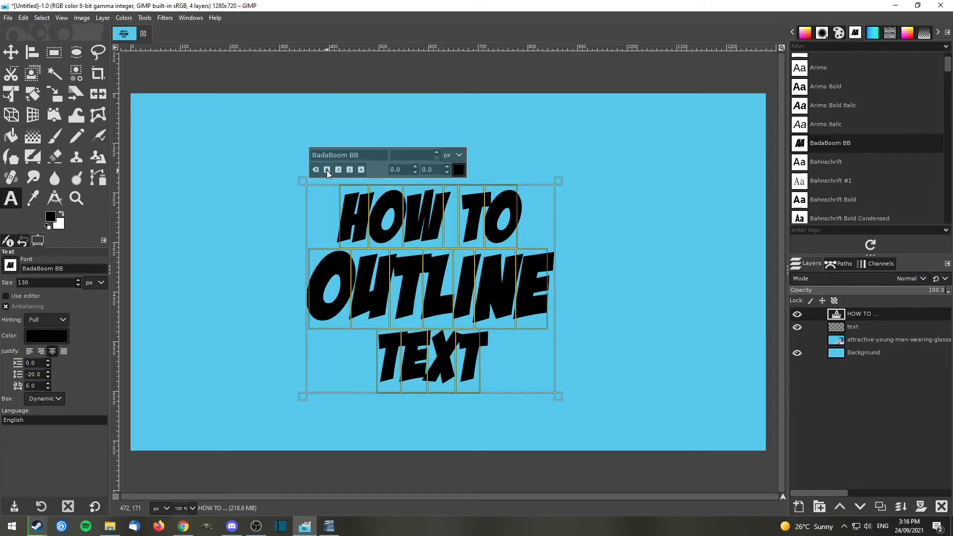
Move the title into the canvas's left half, centring it on the crossing of the guides, and hide the guides.
click(11, 51)
key(ctrl+shift+t)
drag(428, 292, 350, 258)
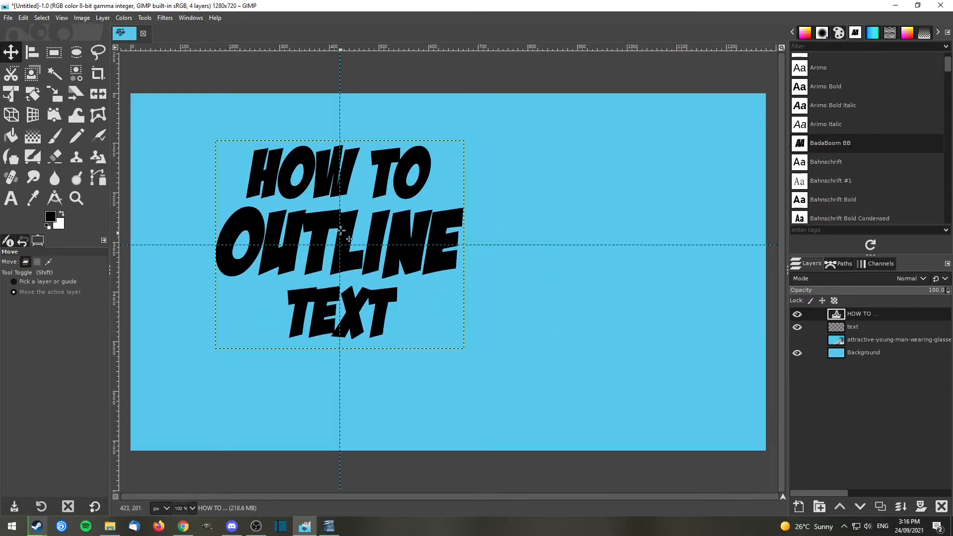
key(ctrl+shift+t)
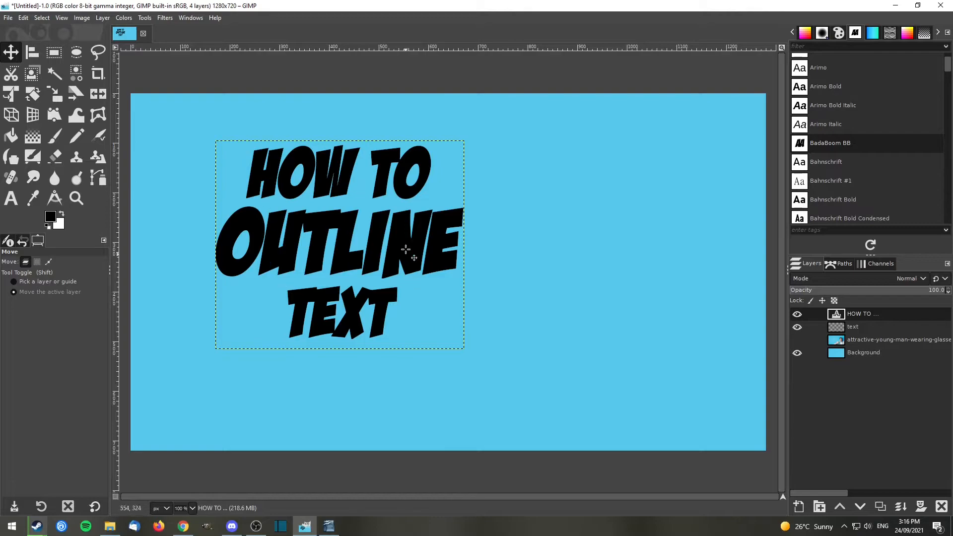
Recolor all of the title text yellow.
key(t)
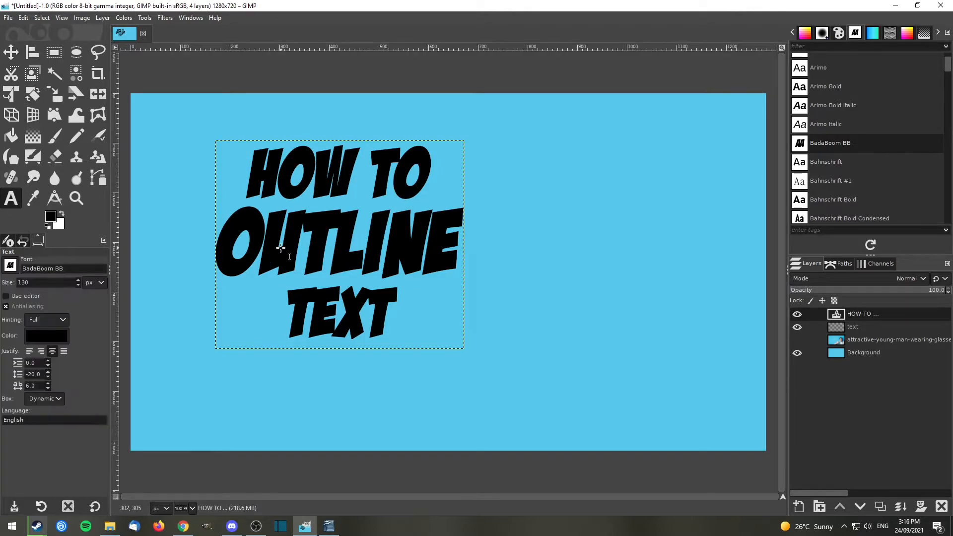
click(314, 244)
key(ctrl+a)
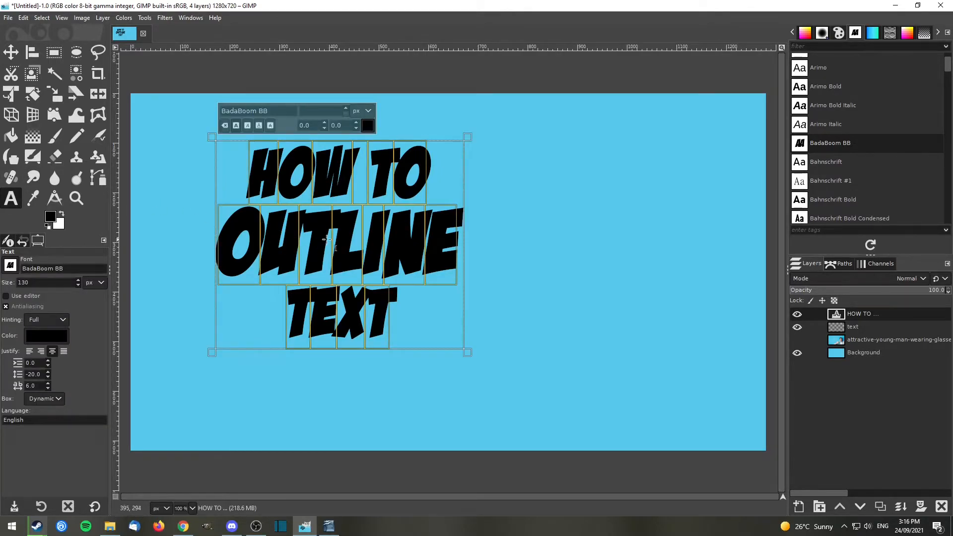
click(368, 126)
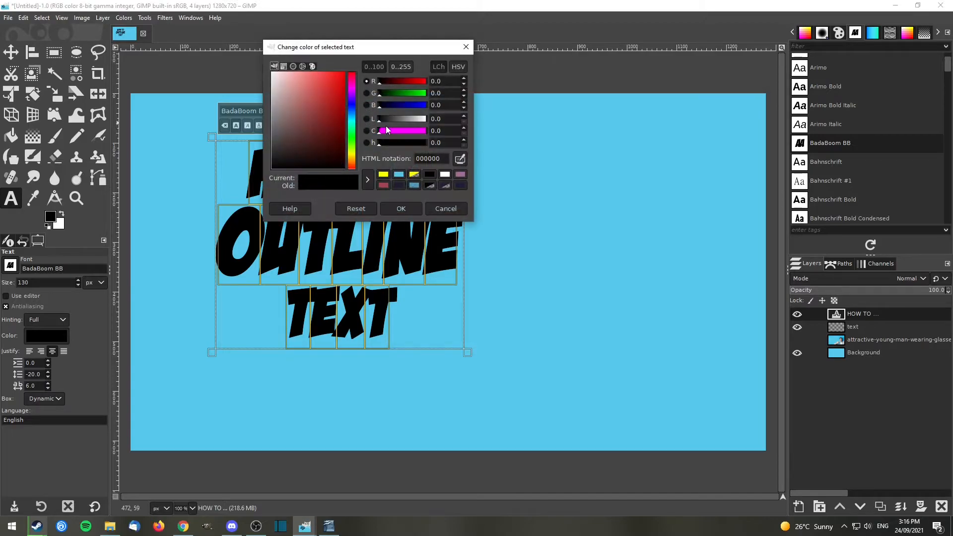
click(384, 174)
click(400, 209)
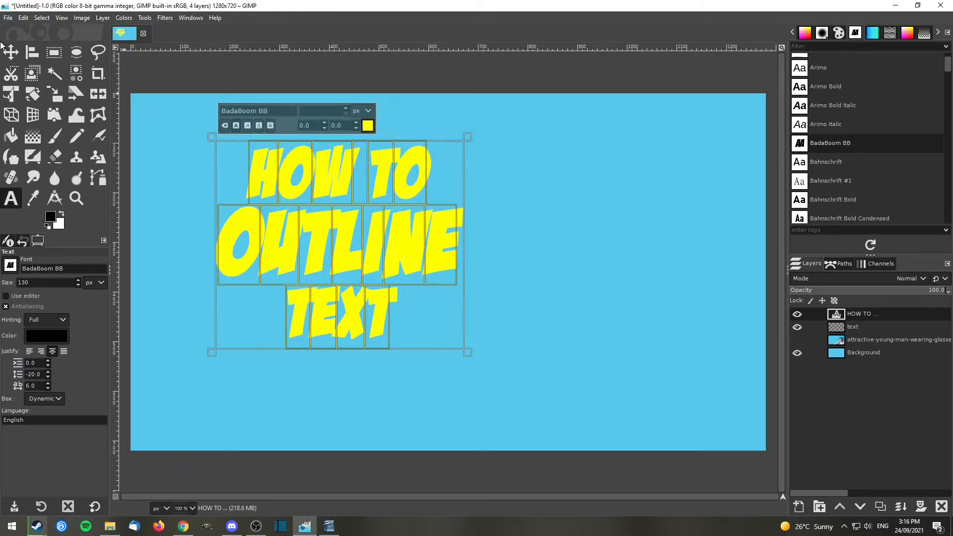
key(m)
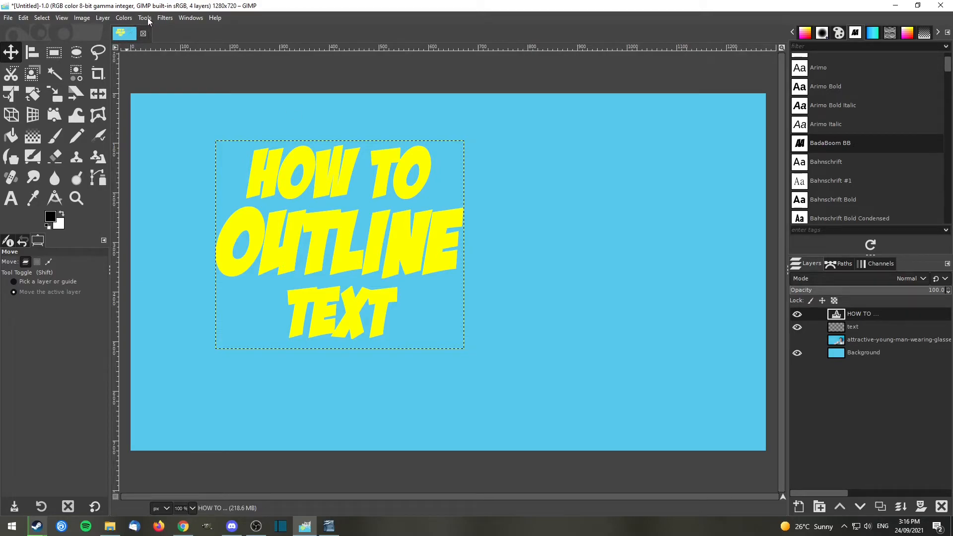
Start a Drop Shadow filter on the title layer with X and Y offsets of 0.
click(165, 18)
mouse_move(218, 120)
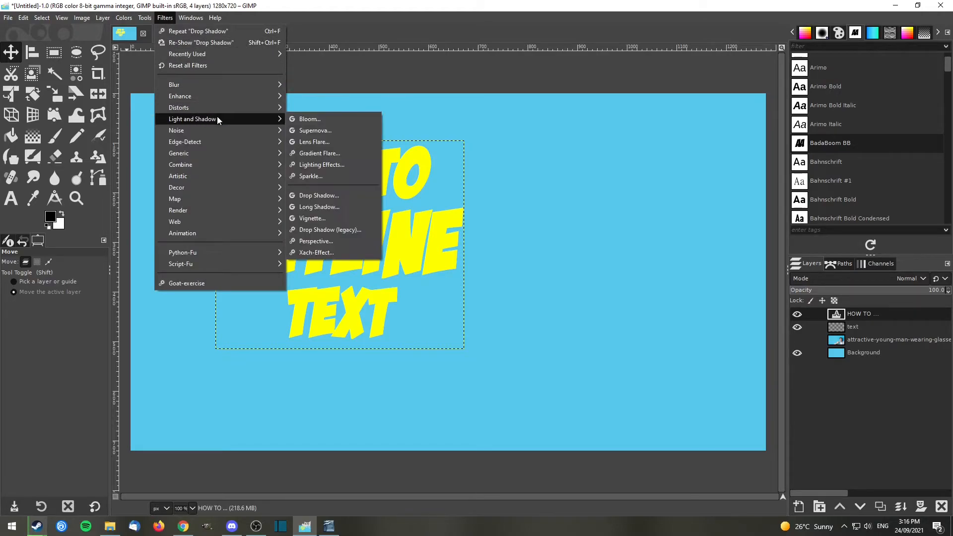
click(331, 195)
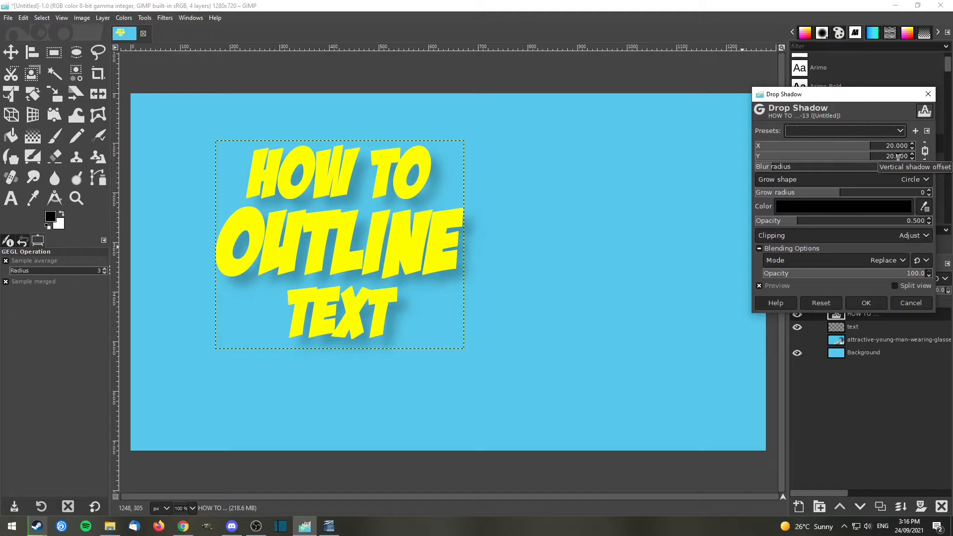
double_click(898, 158)
text(0)
key(Return)
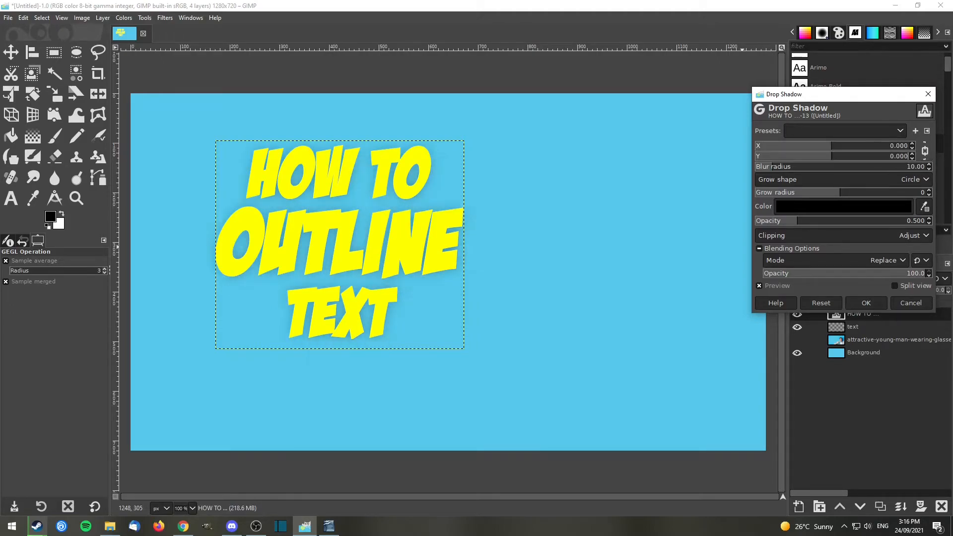
Set the drop shadow's blur radius to 0 and its opacity to 2.
click(914, 166)
text(0)
key(Return)
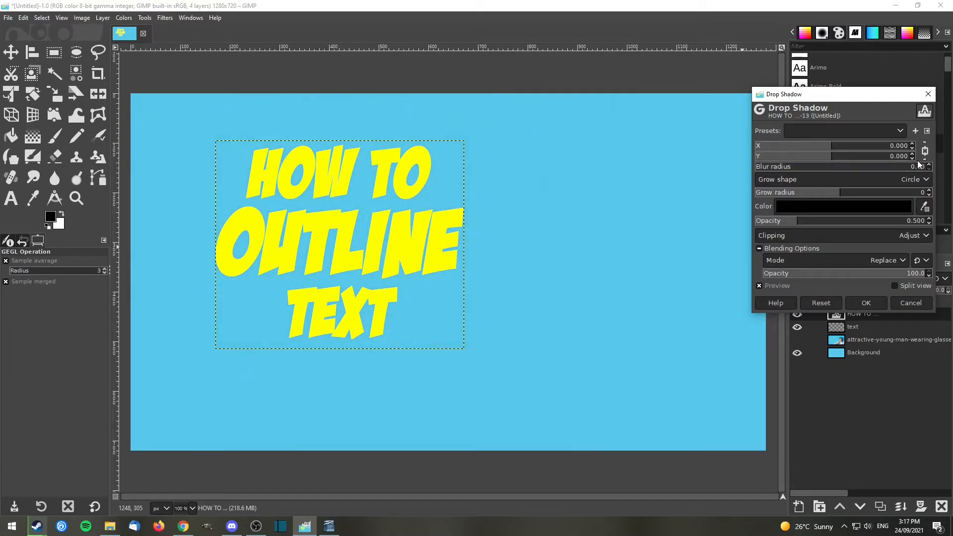
click(920, 221)
text(2)
key(Return)
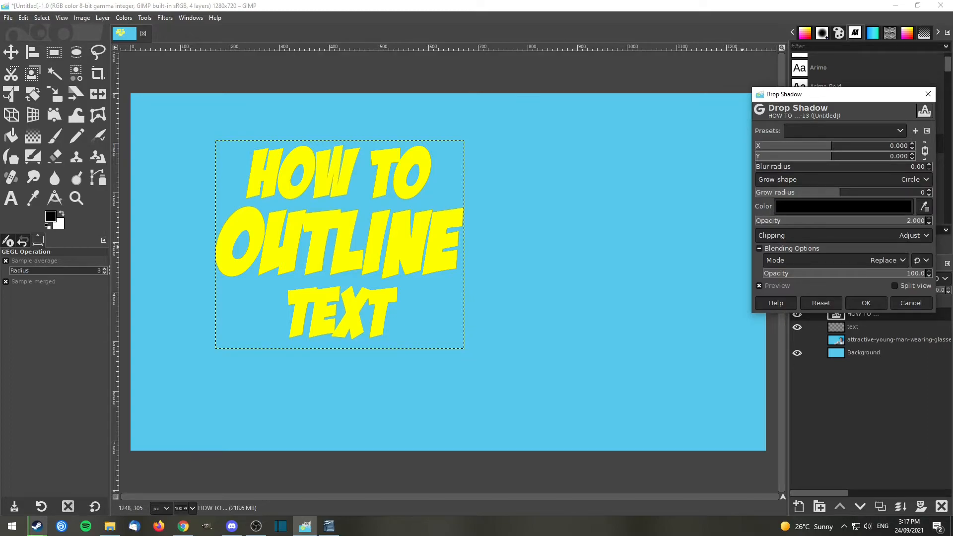
Set the shadow's grow radius to 19 and apply the filter as a black outline around the title.
click(917, 192)
text(17)
key(Return)
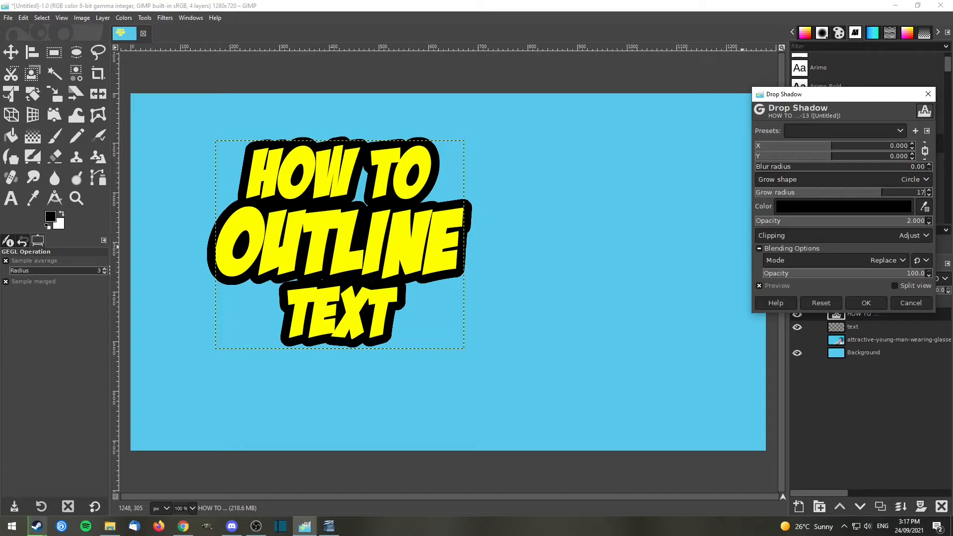
click(929, 190)
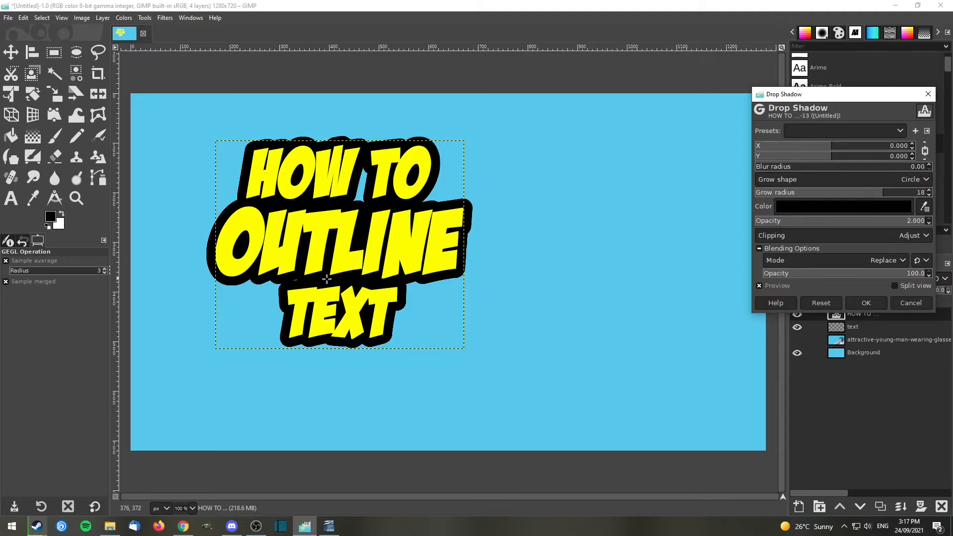
click(929, 190)
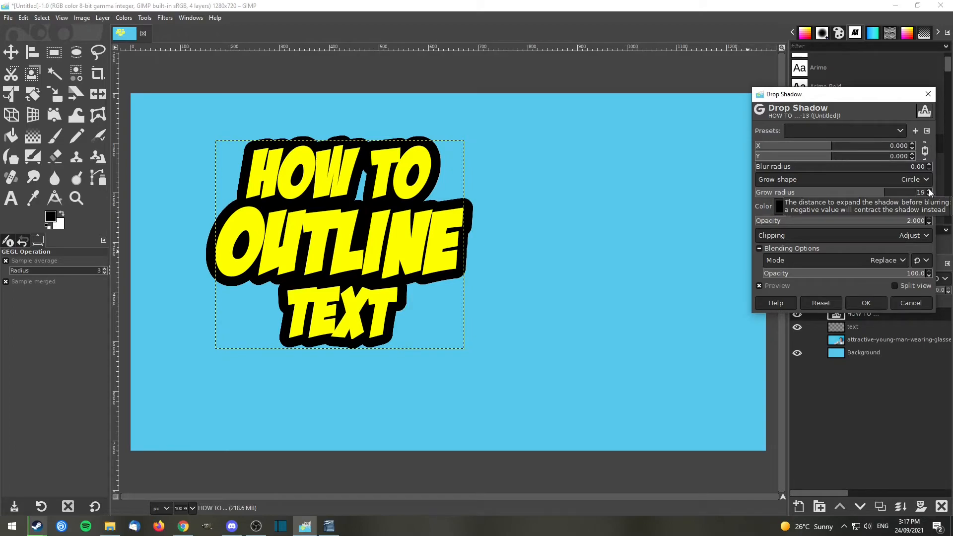
click(876, 305)
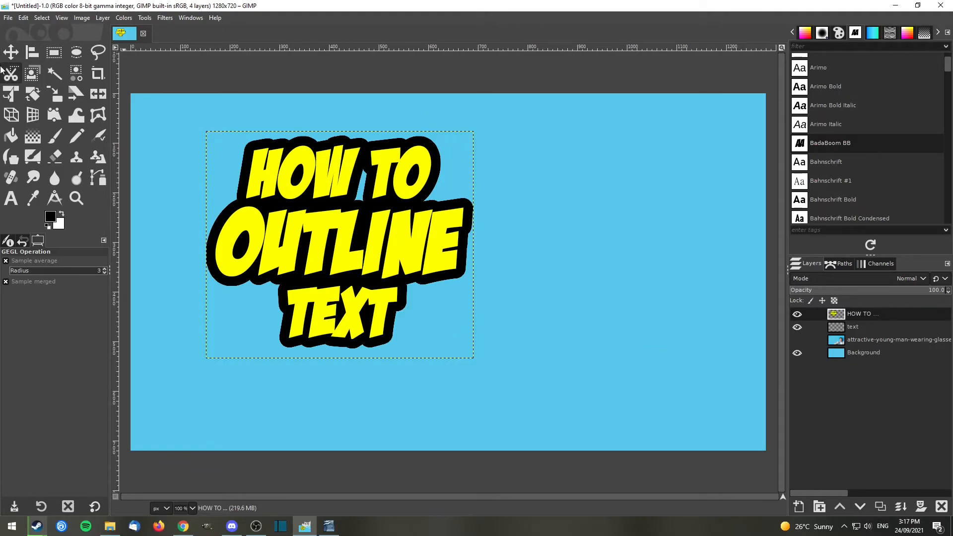
Rotate the outlined title layer by -5 degrees and check its centring against the guides.
click(32, 94)
click(326, 218)
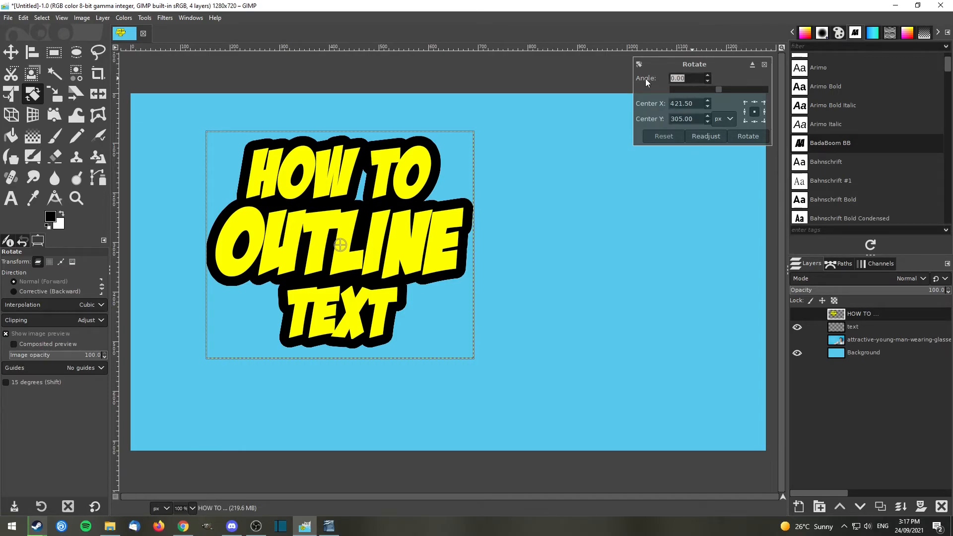
text(-5.00)
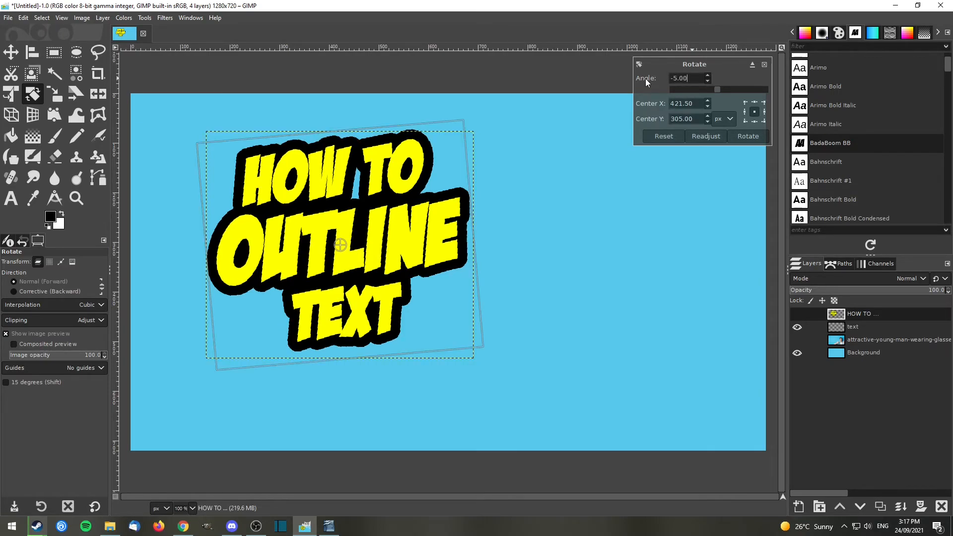
click(749, 136)
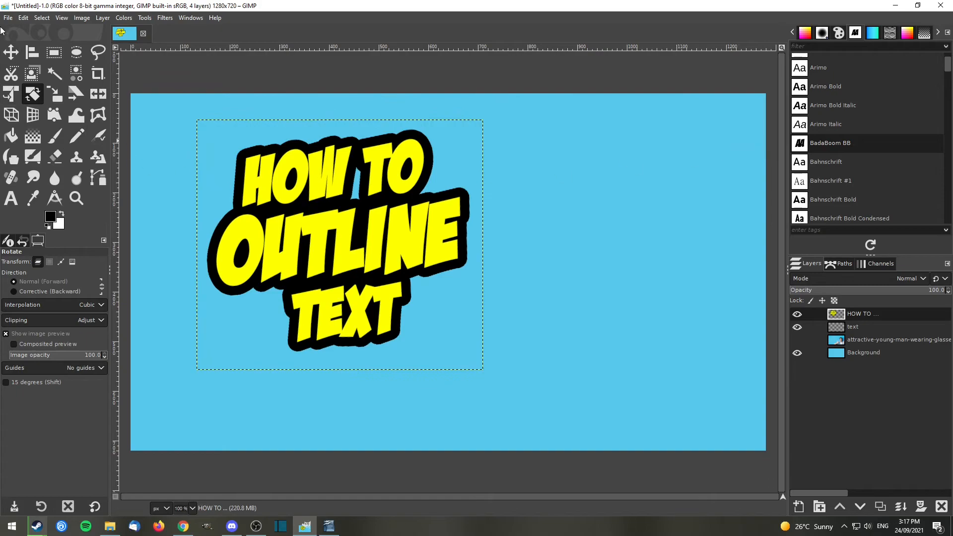
click(11, 53)
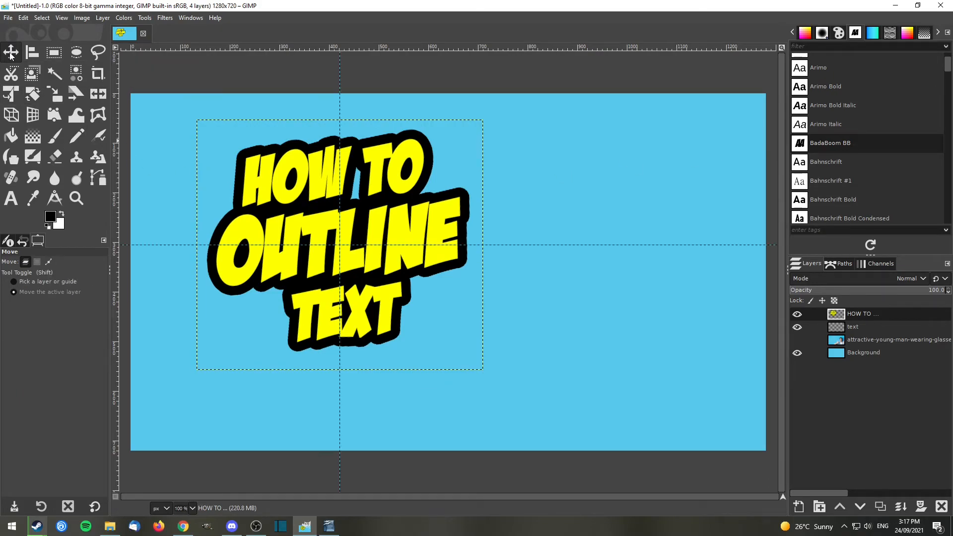
drag(405, 224, 407, 226)
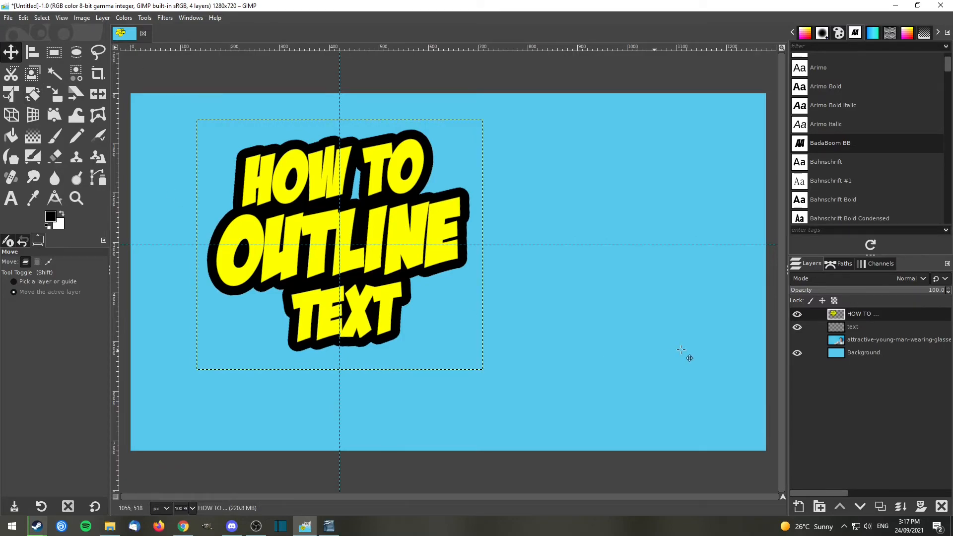
Select the Background layer and show the photo layer of the man wearing glasses behind the title.
click(854, 354)
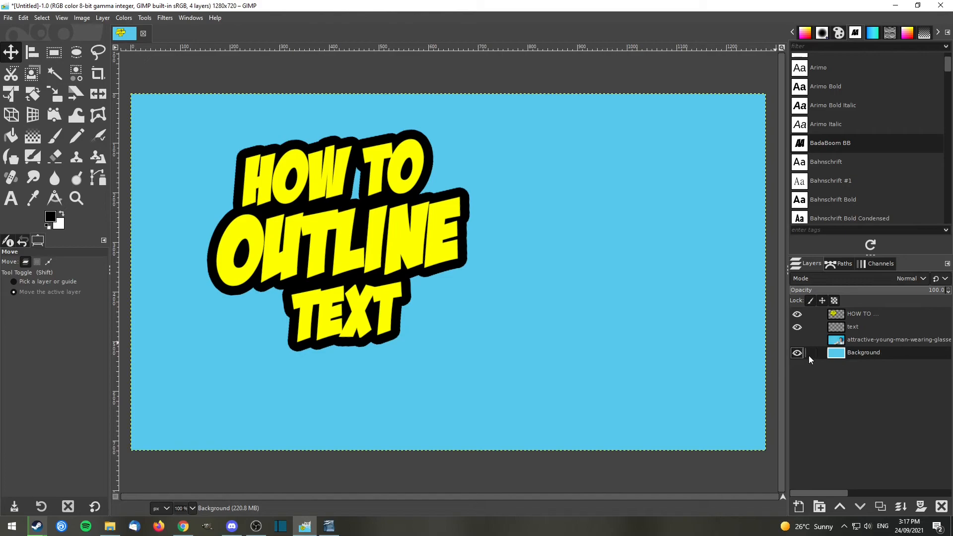
click(797, 340)
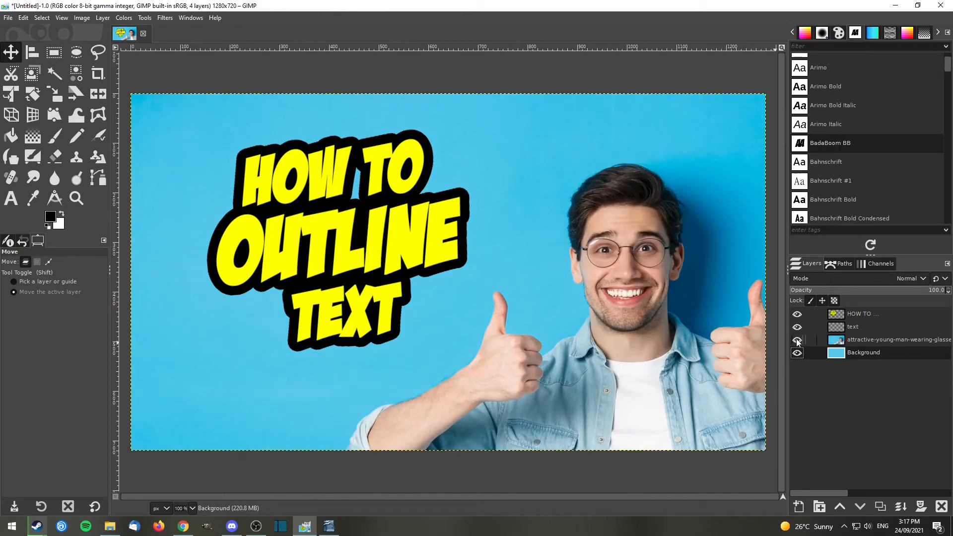